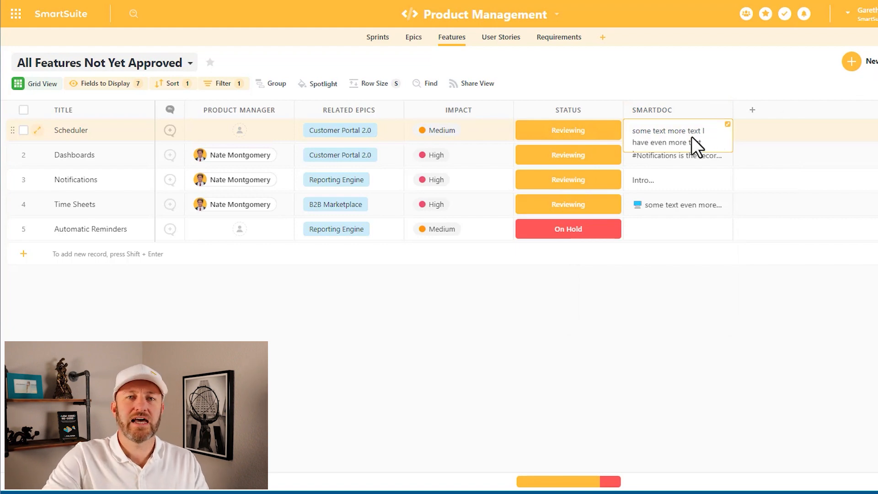
Open the Scheduler record's SmartDoc for editing and make the line "some text" bold.
click(728, 124)
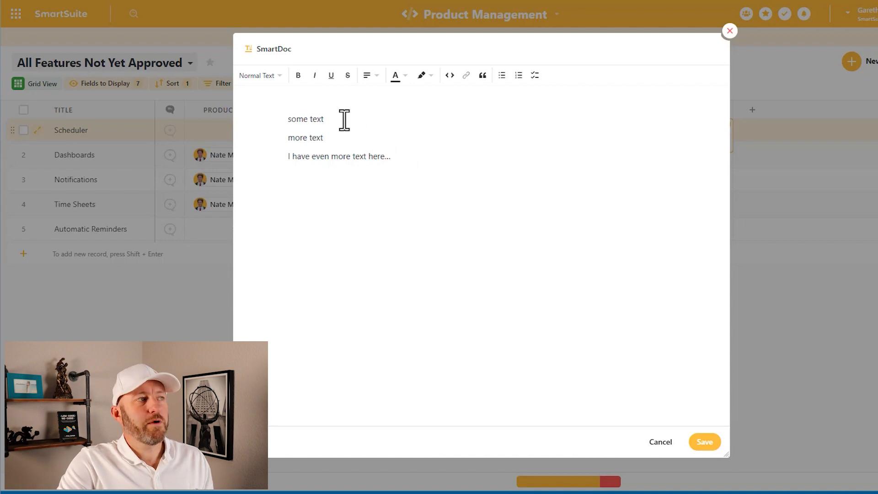
drag(326, 119, 288, 119)
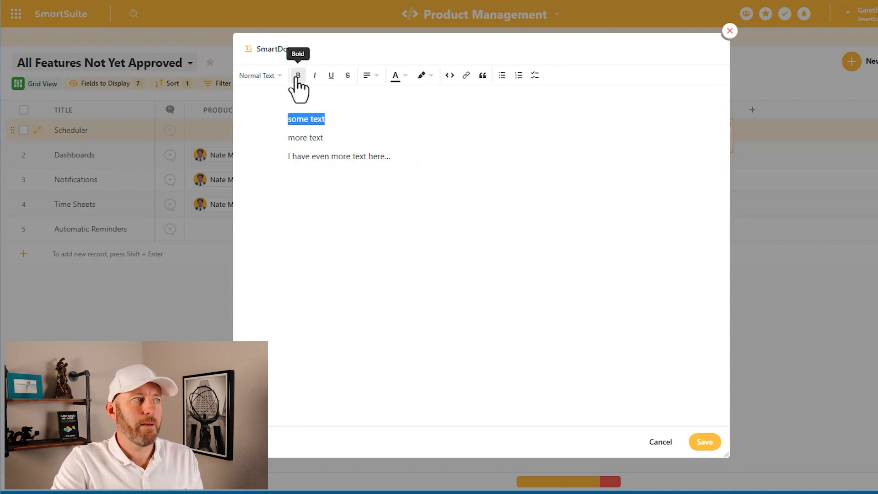
click(327, 119)
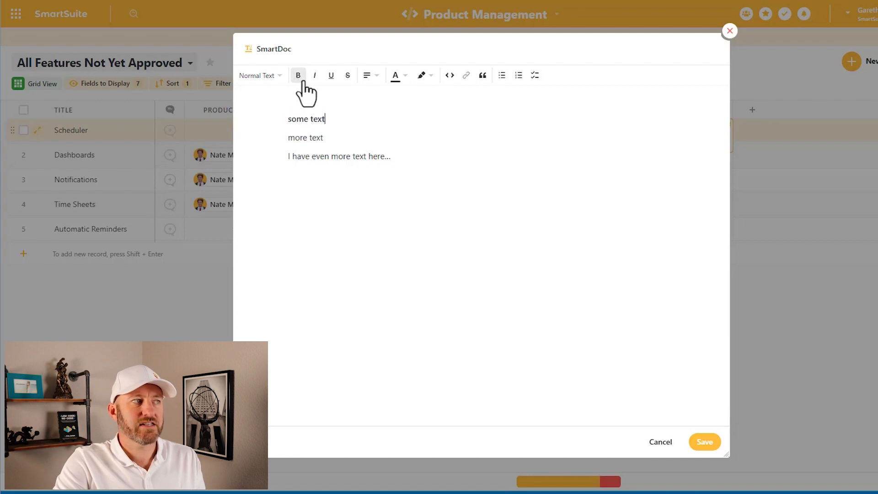
drag(337, 120, 289, 123)
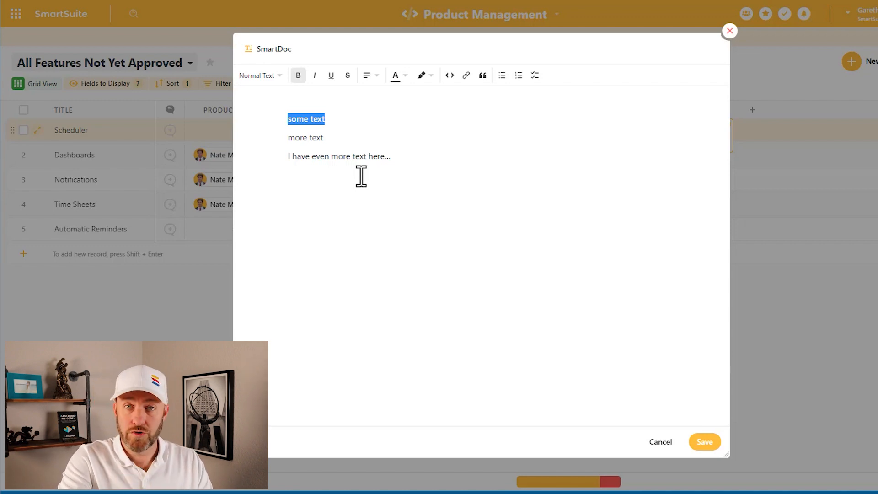
Format the line "more text" as italic, underlined and struck through, and align it to the center.
drag(324, 138, 290, 142)
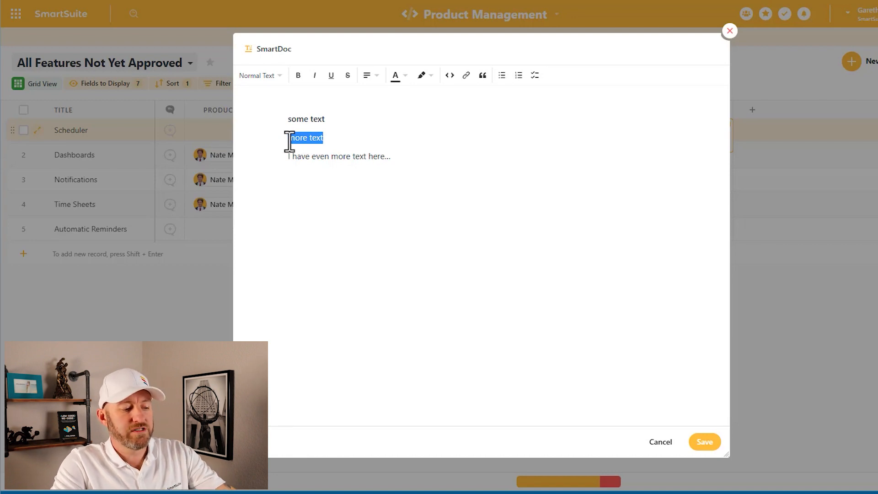
key(ctrl+i)
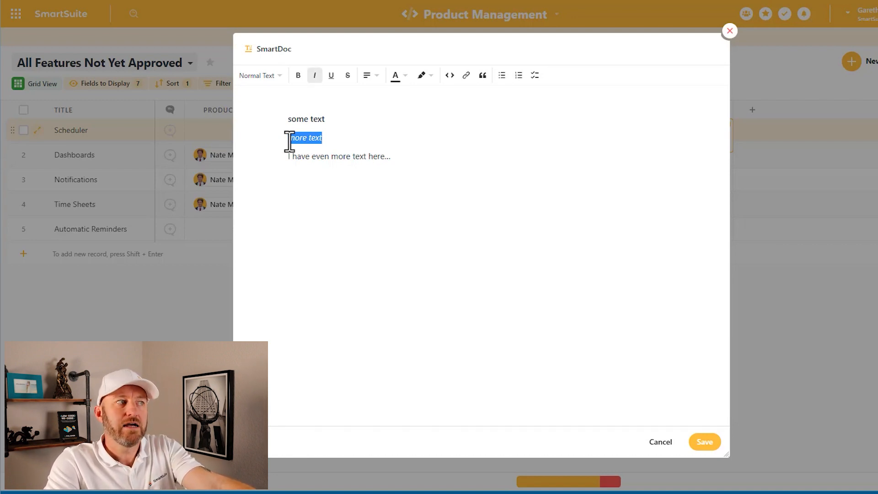
click(331, 81)
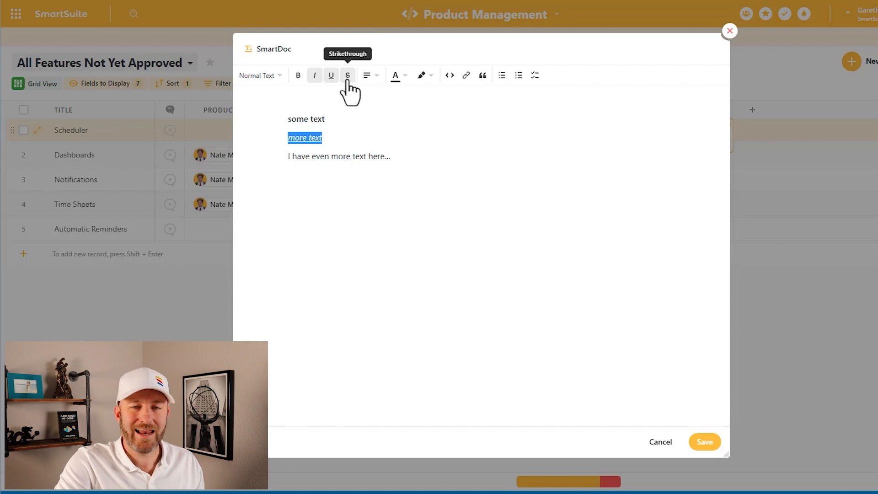
click(370, 78)
click(371, 94)
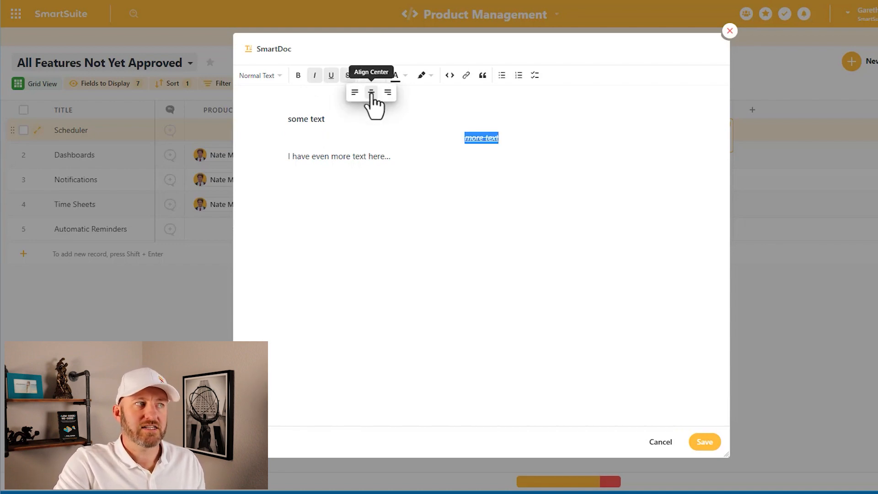
click(473, 161)
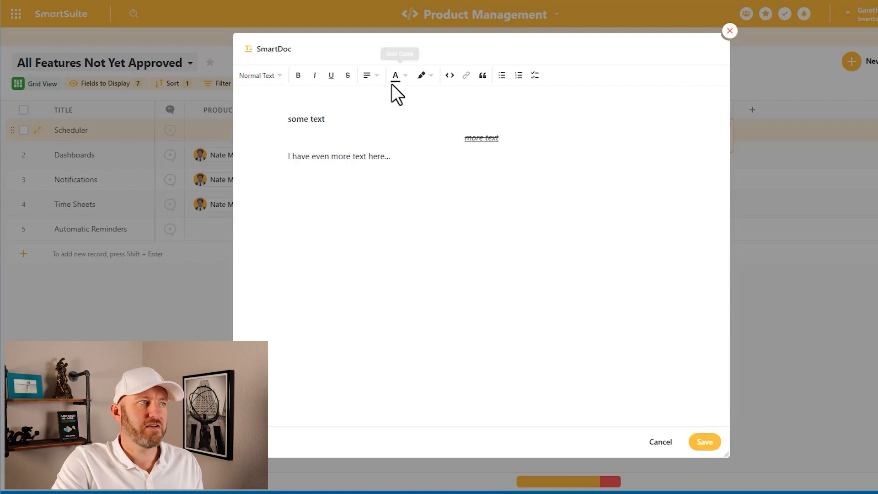
click(371, 82)
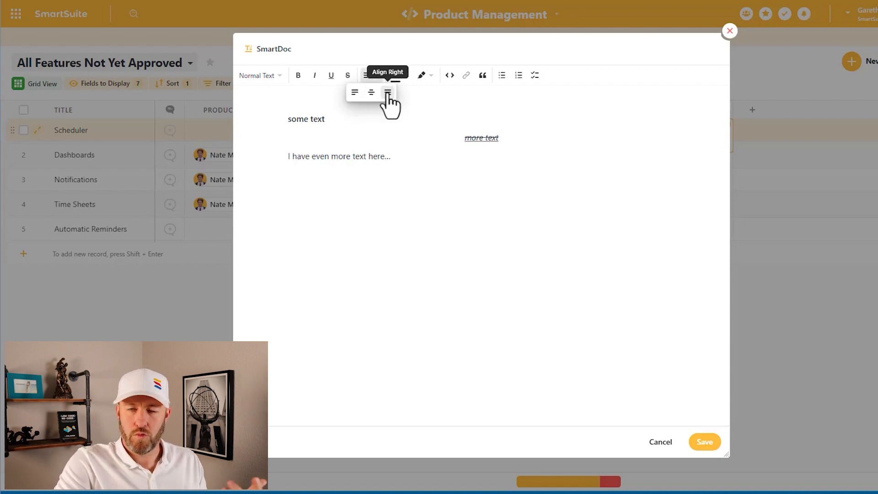
Apply the Heading 3 style to the line "I have even more text here...".
click(272, 78)
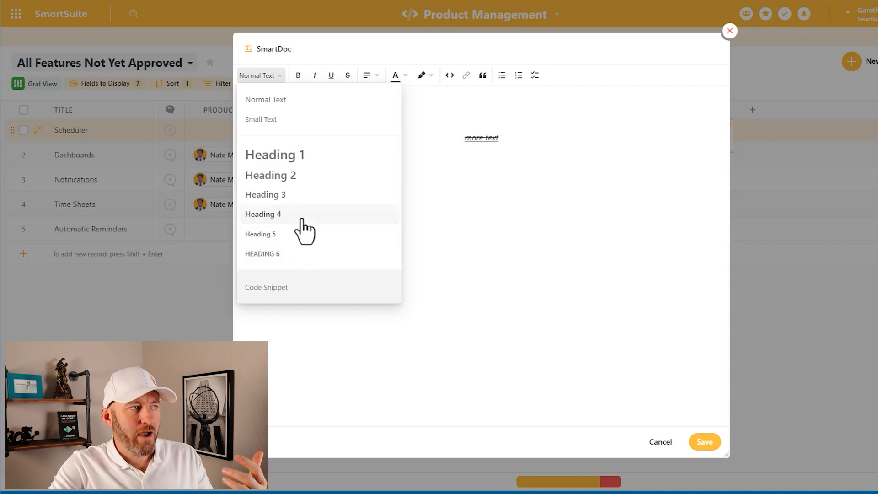
click(298, 200)
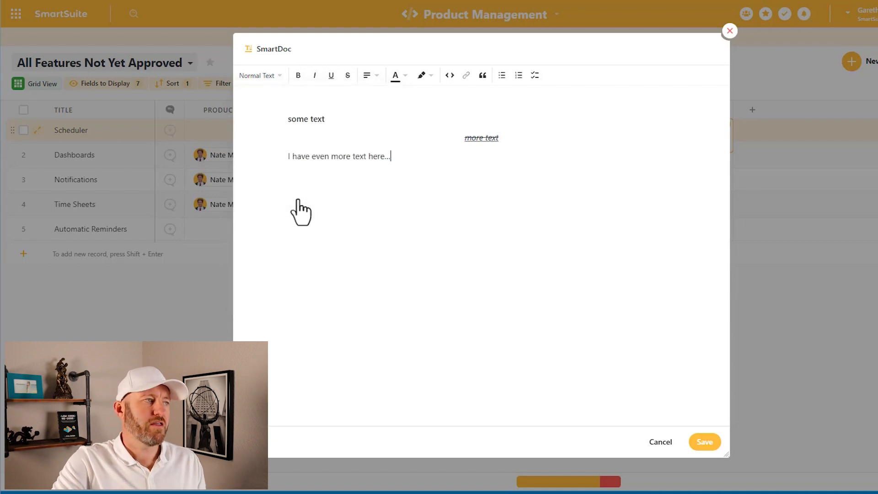
triple_click(359, 158)
click(272, 77)
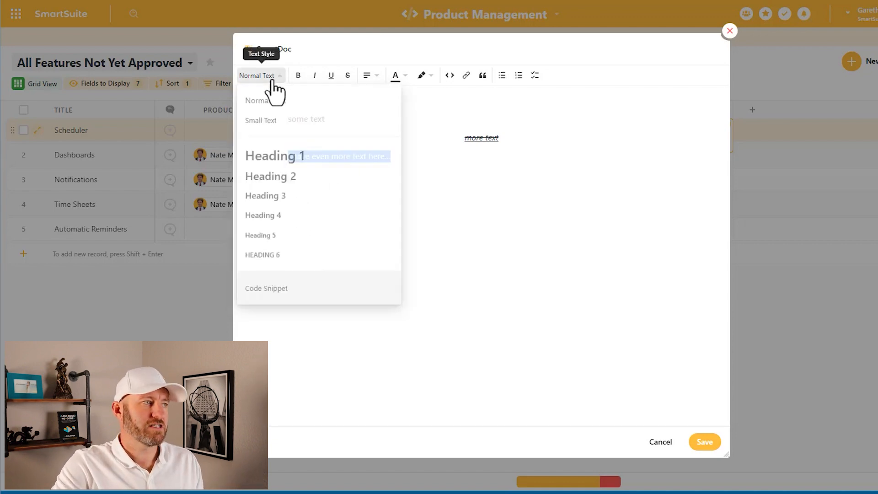
click(273, 200)
Add the line "other information" beneath the heading, and collapse and expand the heading's section.
key(Return)
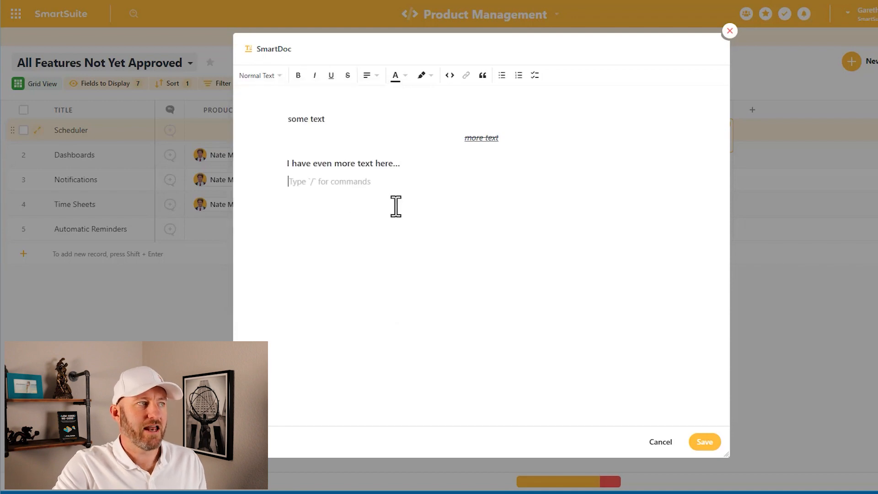
click(282, 164)
click(282, 164)
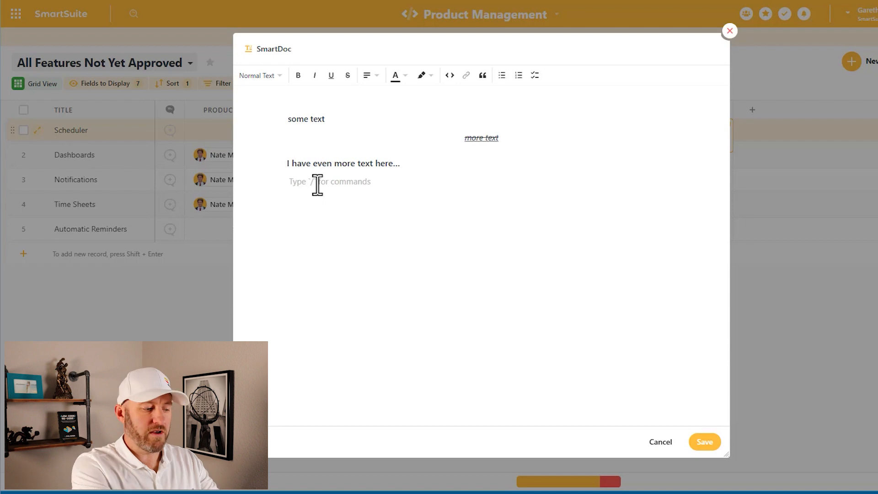
text(other information)
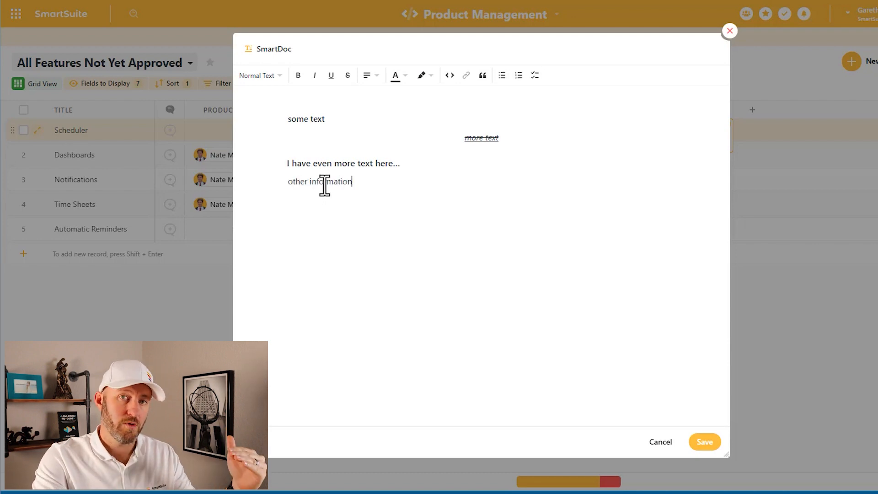
click(282, 163)
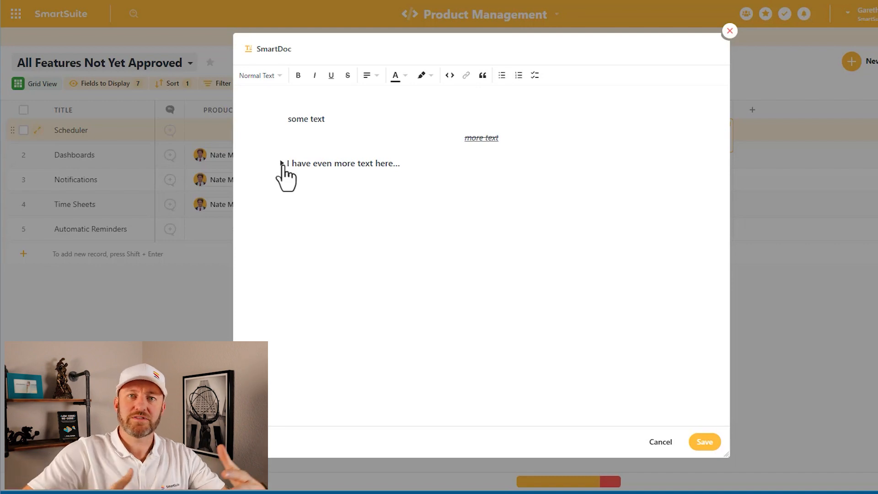
click(281, 163)
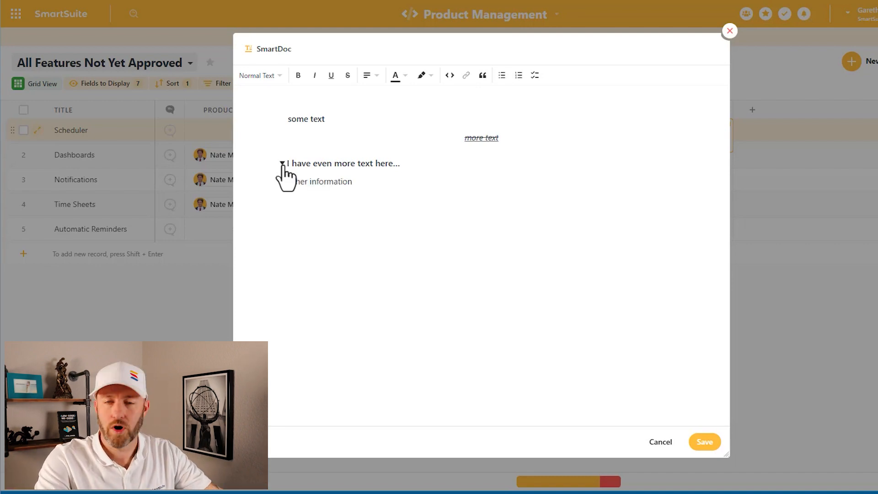
Color the letters "mation" at the end of "other information" green.
drag(366, 183, 329, 183)
click(397, 82)
click(423, 204)
click(313, 259)
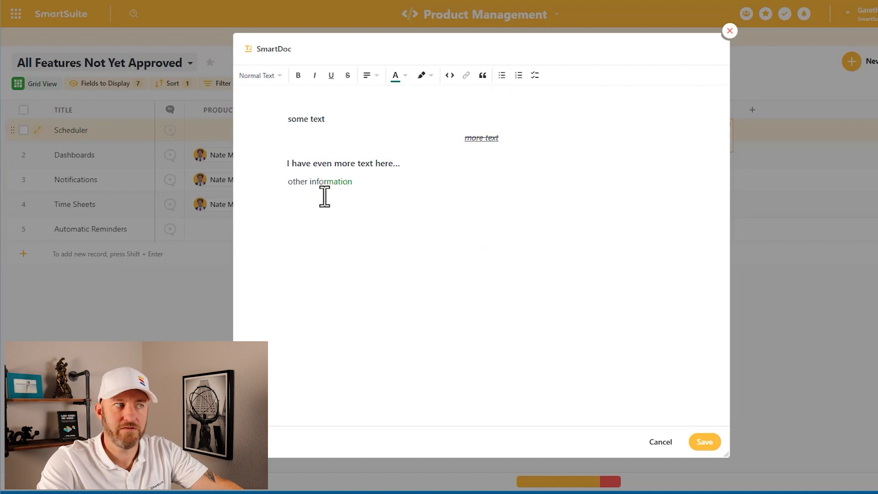
Color the letters "er in" in the middle of "other information" red.
drag(317, 182, 300, 182)
click(394, 77)
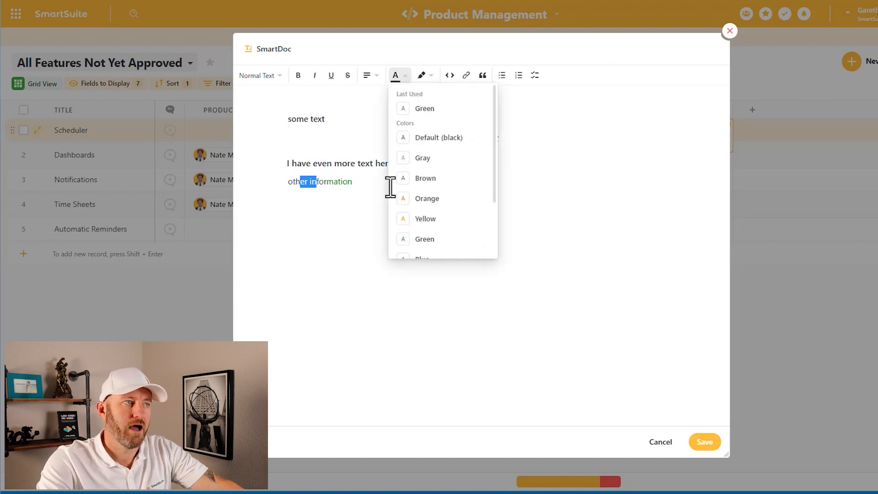
scroll(422, 229, down, 2)
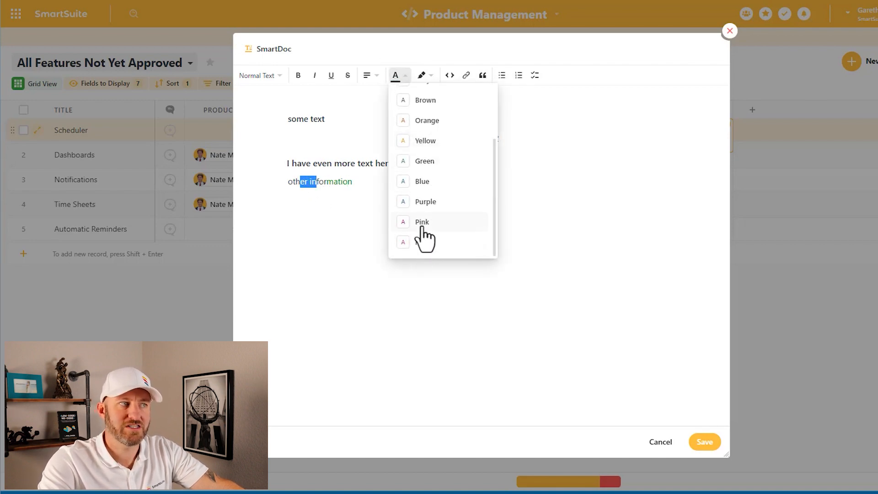
click(420, 241)
click(319, 236)
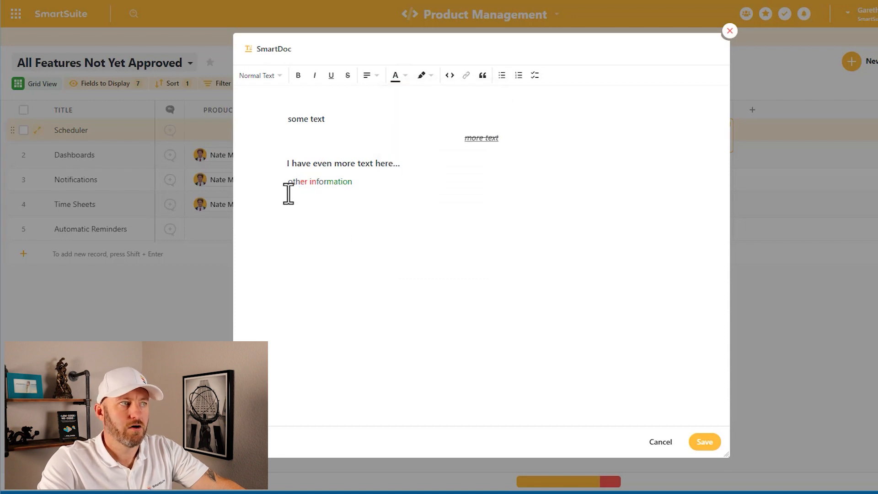
Highlight "other informat" in the line beneath the heading with a gray background.
drag(288, 183, 341, 183)
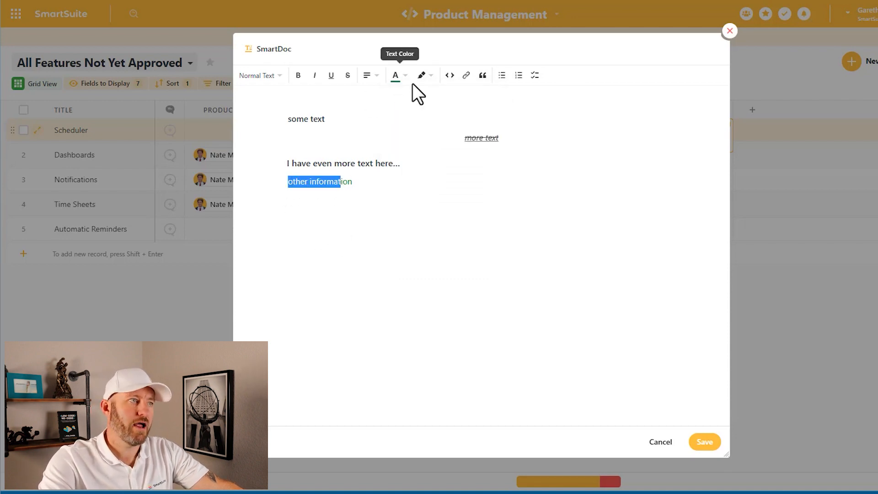
click(421, 76)
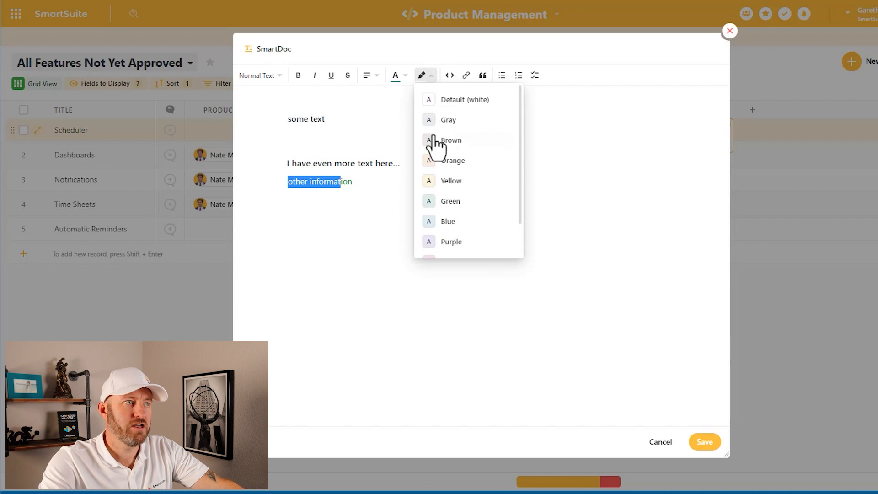
click(447, 121)
click(365, 261)
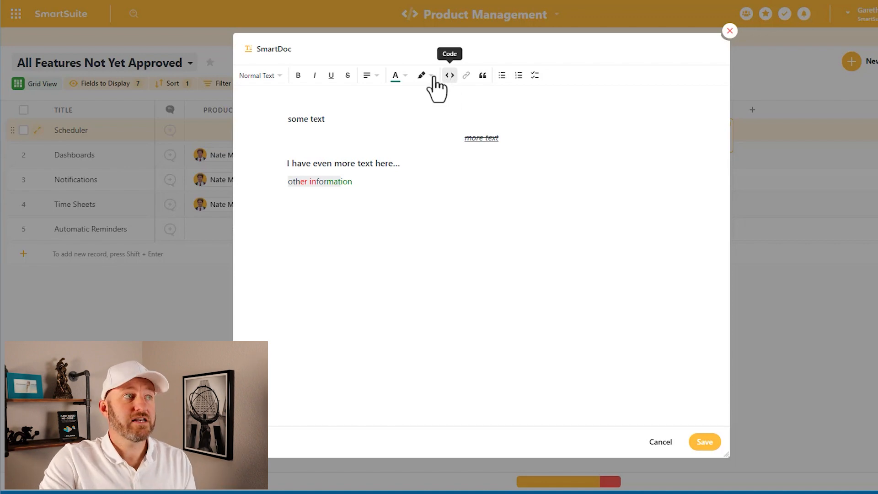
Apply code formatting to the line "some text" and remove it again.
drag(400, 164, 372, 160)
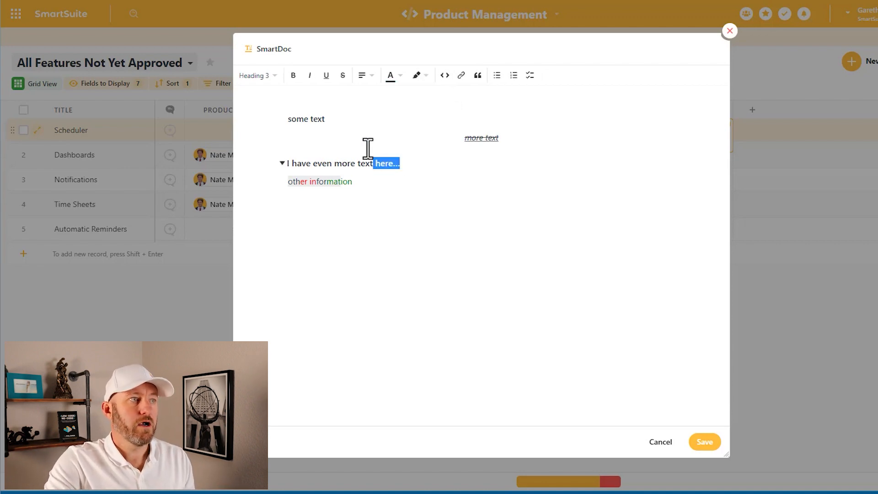
triple_click(318, 120)
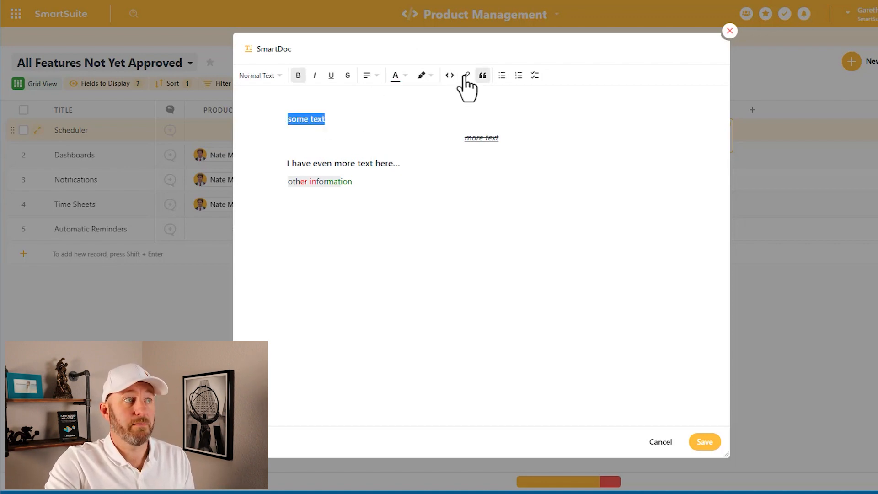
click(449, 75)
click(382, 142)
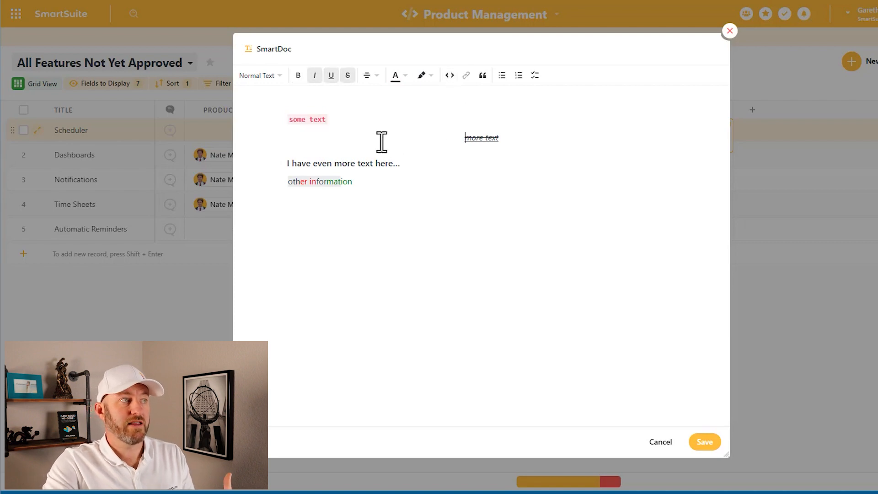
drag(328, 120, 288, 118)
click(331, 118)
click(451, 76)
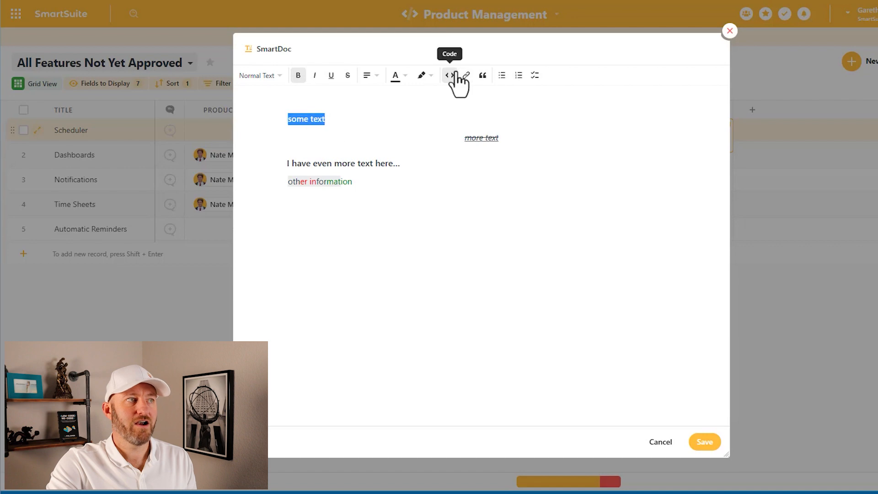
click(466, 78)
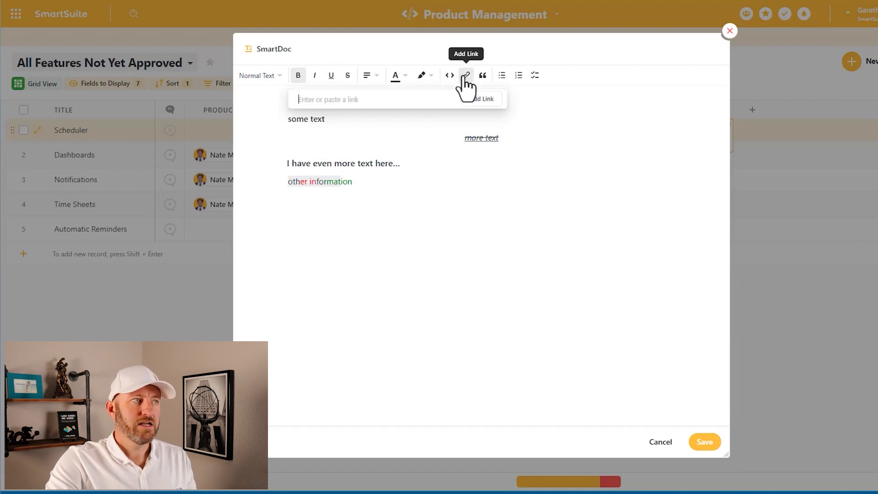
click(423, 100)
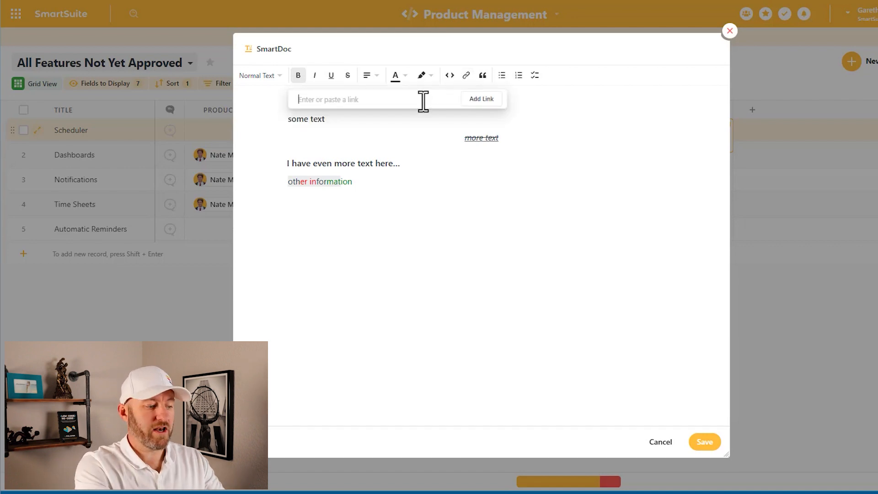
text(https://smartsuite.com)
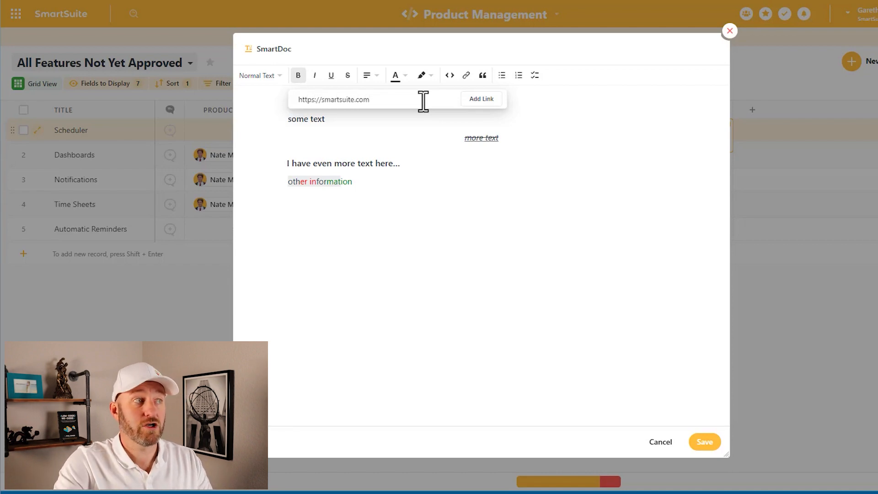
click(485, 99)
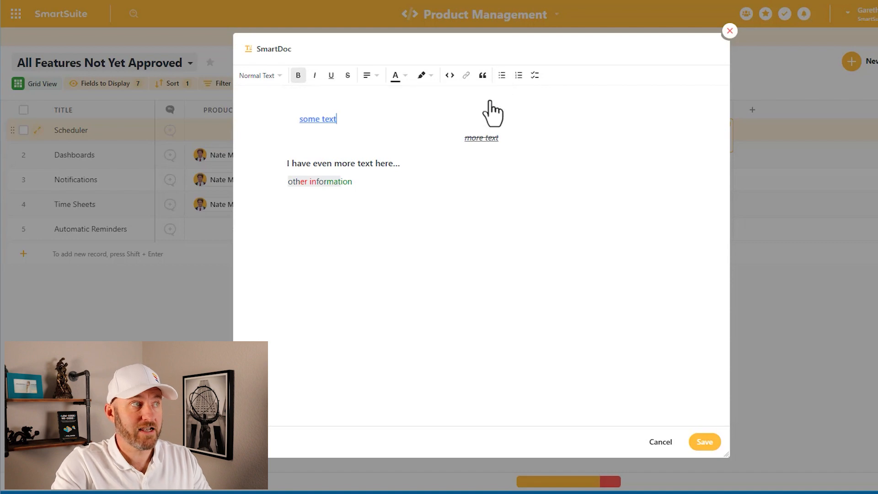
click(326, 120)
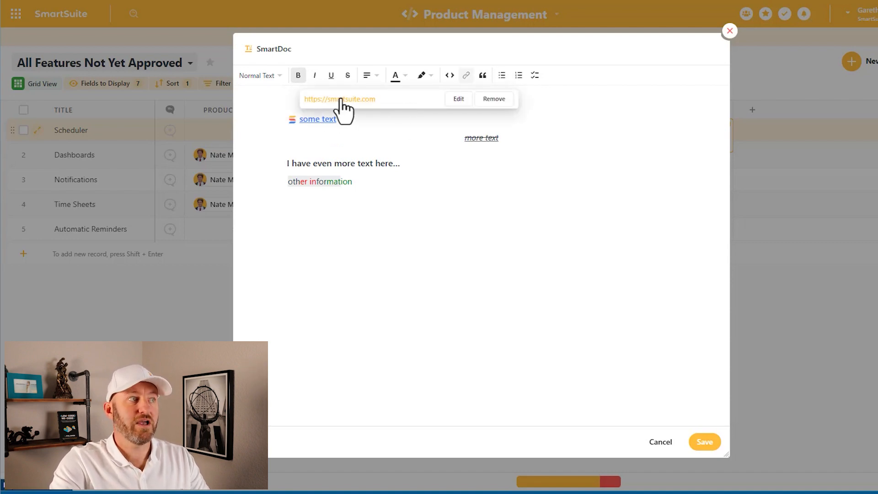
Turn the heading "I have even more text here..." into a block quote.
click(360, 147)
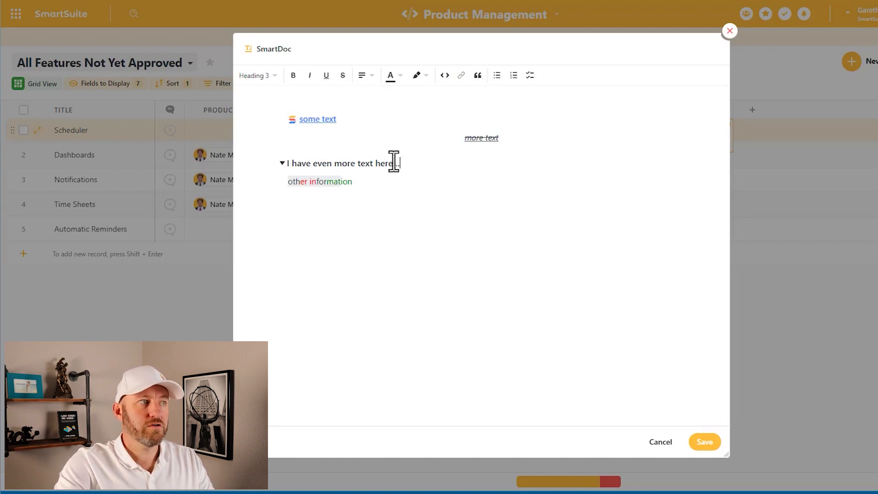
drag(401, 164, 360, 163)
click(477, 74)
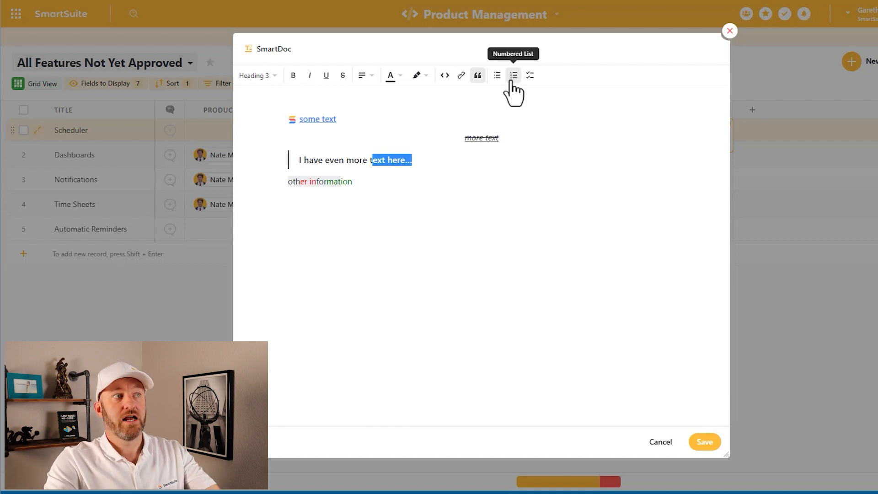
Insert a checklist below "other information", separated by a blank line, with "thing 1" as its first item, and start a second item.
click(429, 188)
key(Return)
key(Return)
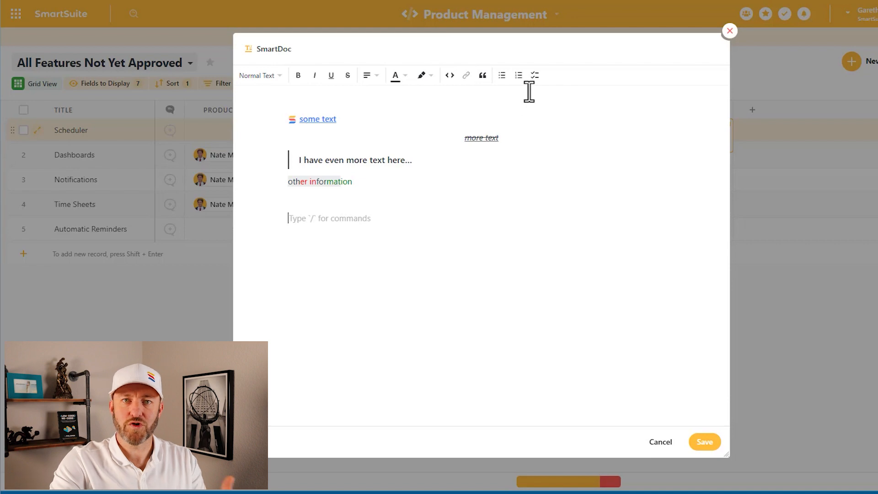
click(533, 79)
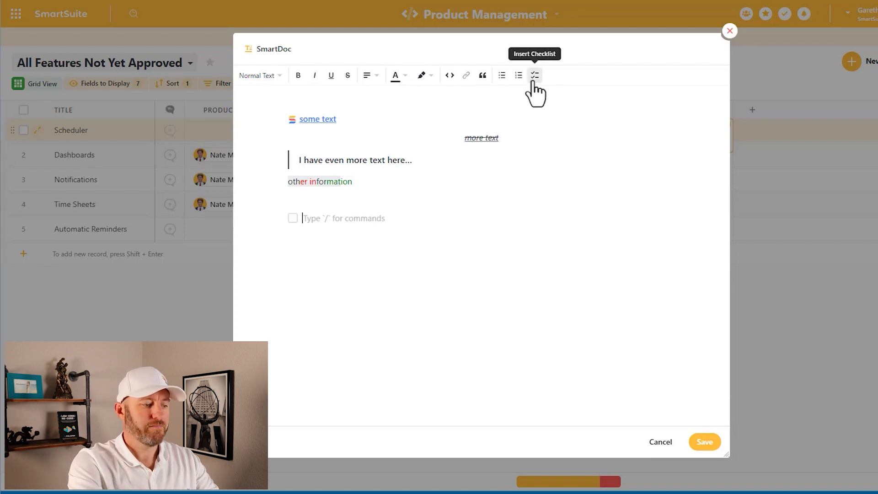
text(thing 1)
key(Return)
text(th)
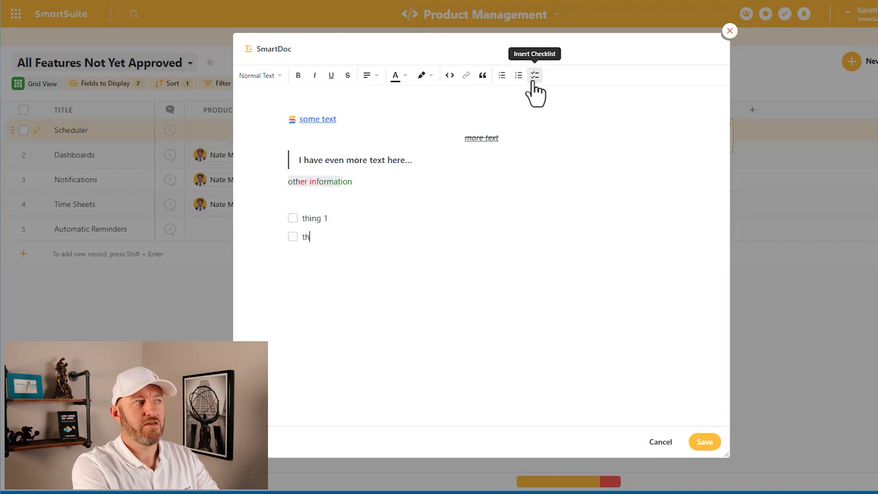